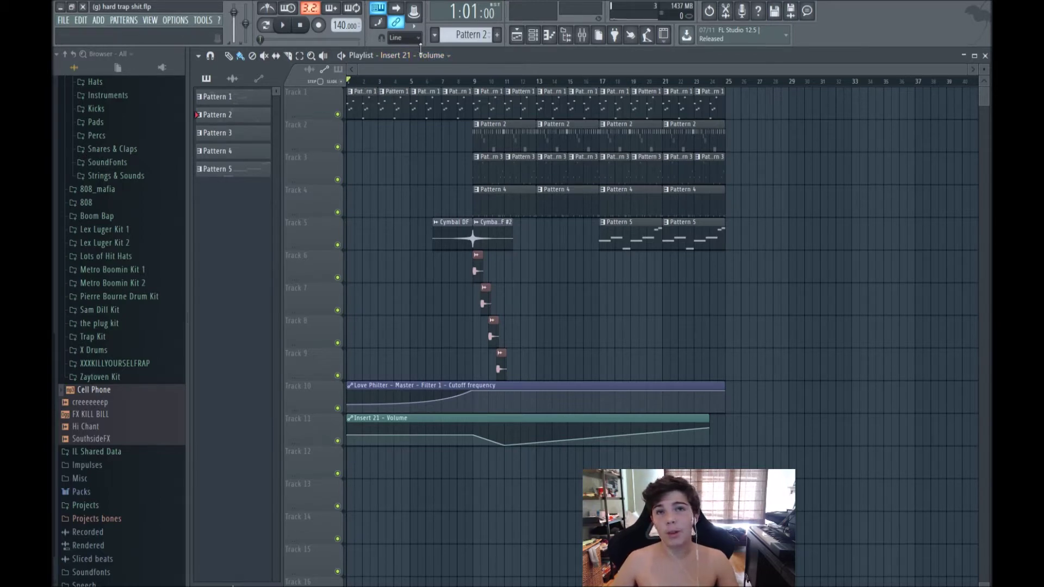
# Show and hide the Channel rack over the playlist, leaving it hidden
pyautogui.click(532, 35)
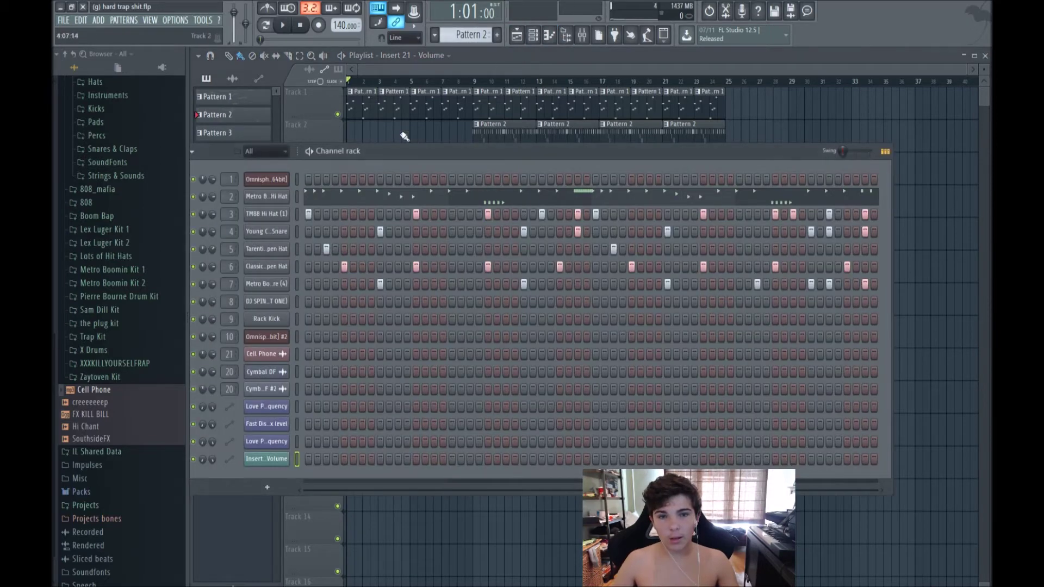
pyautogui.click(494, 65)
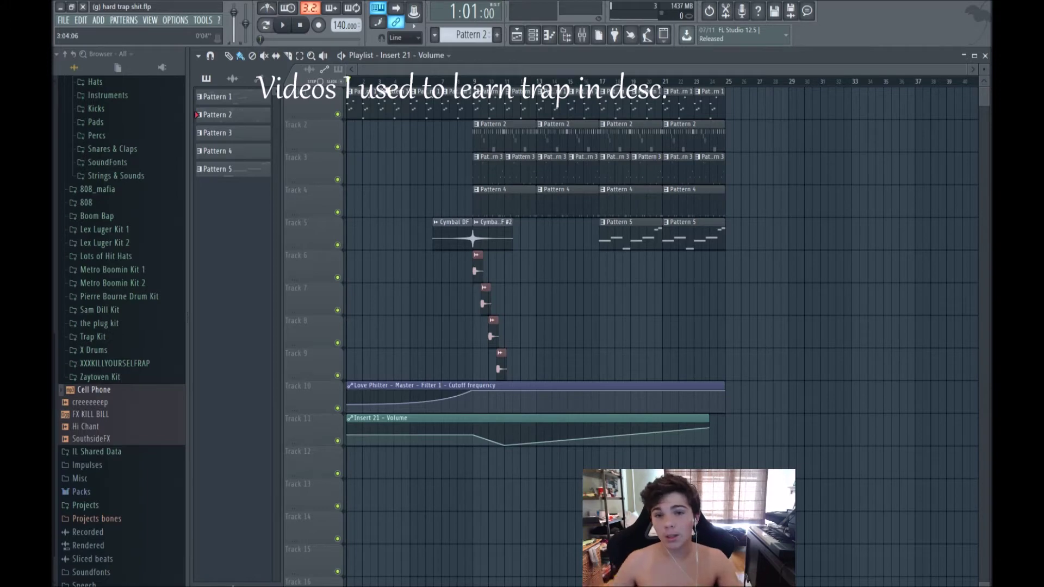
pyautogui.click(534, 36)
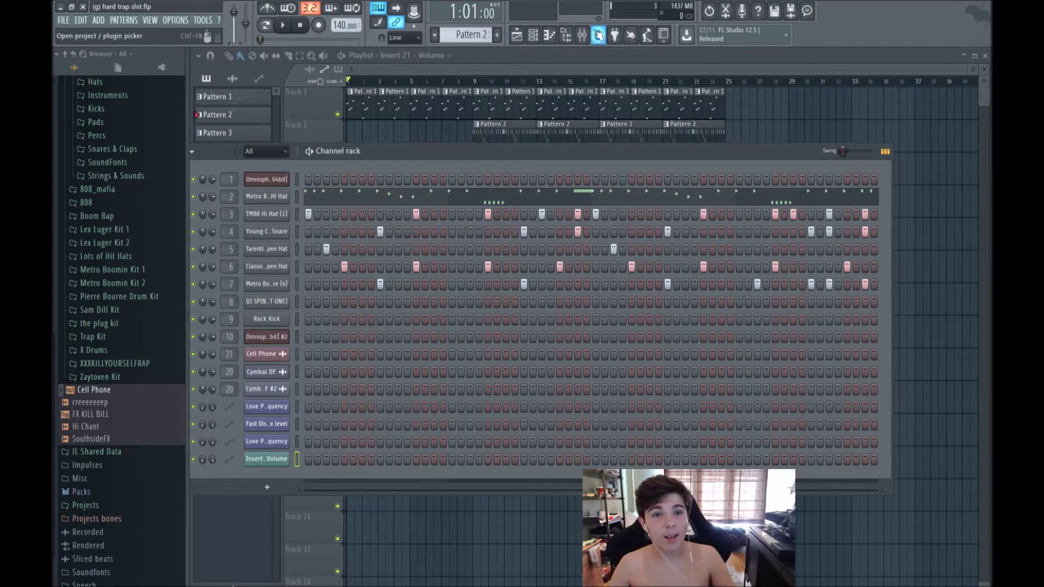
pyautogui.press('F6')
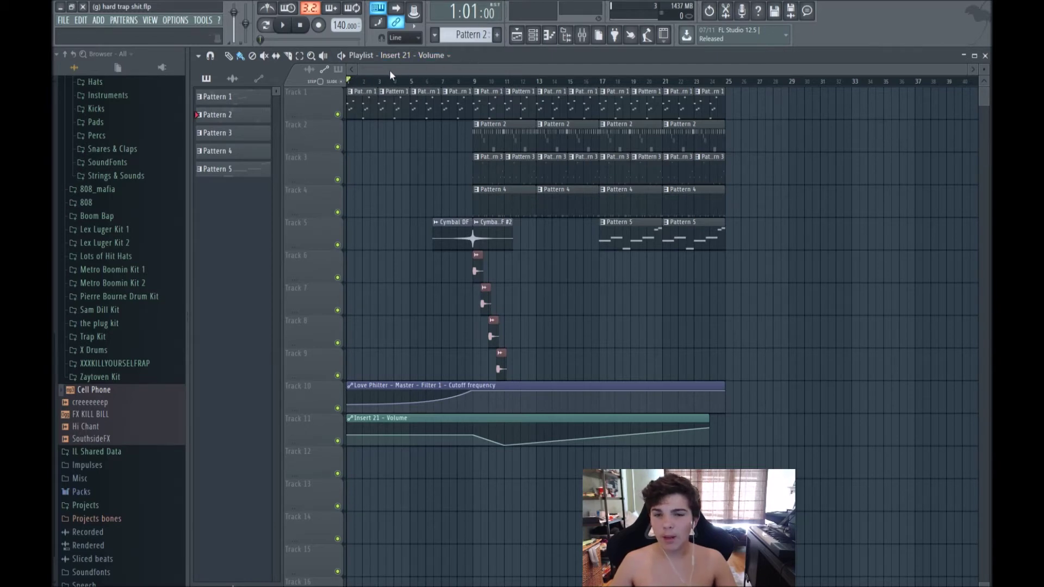
# Play the whole song once, then open the Metro Boomin' Hi Hat notes in the piano roll
pyautogui.press('space')
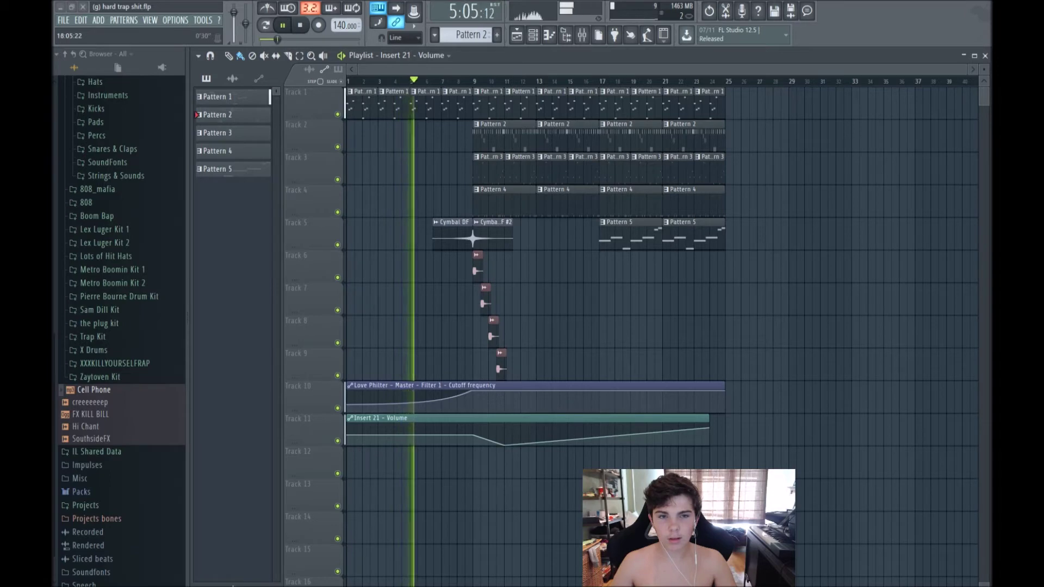
pyautogui.press('space')
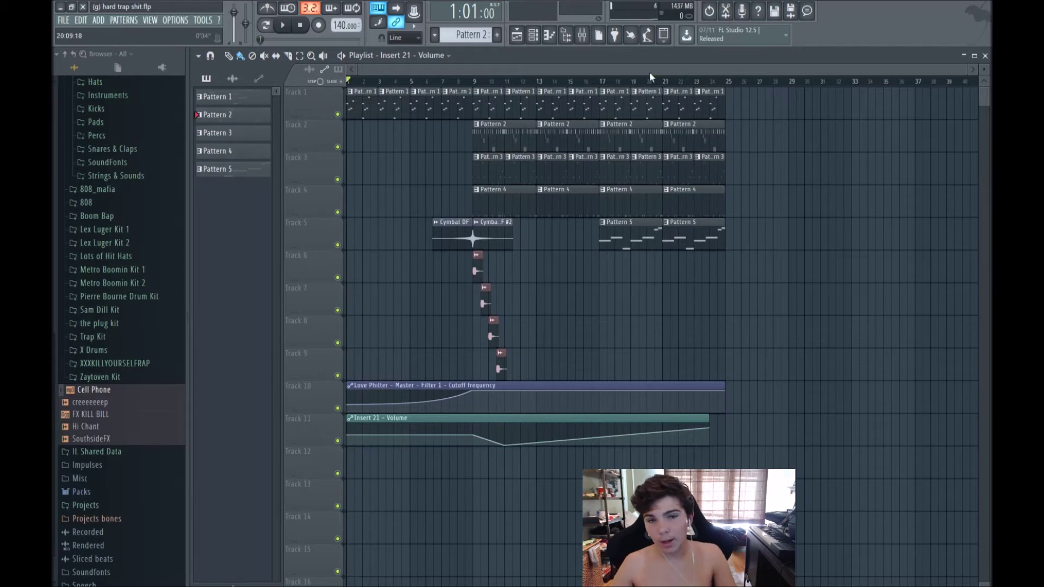
pyautogui.click(535, 36)
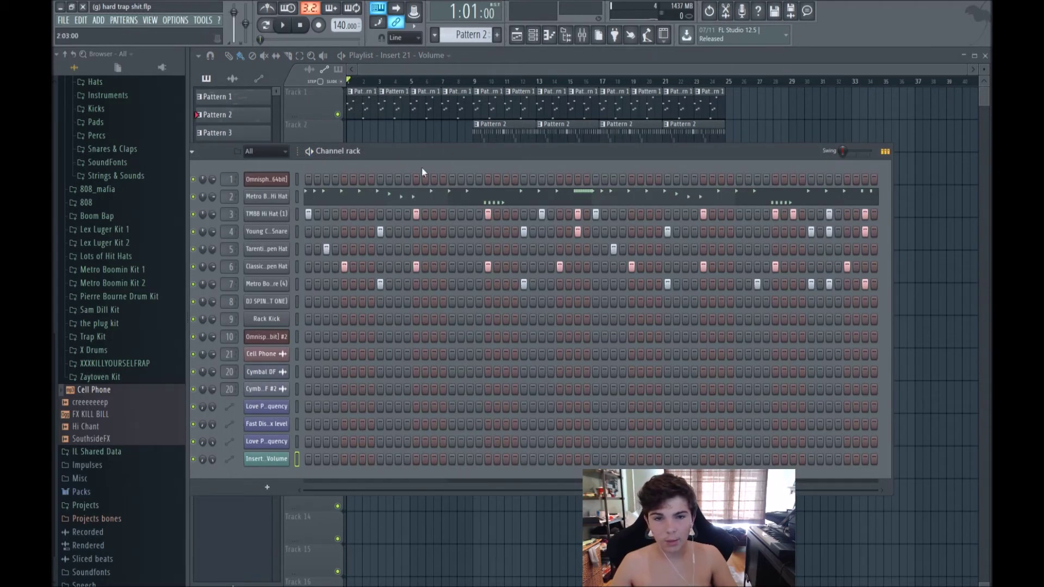
pyautogui.click(308, 195)
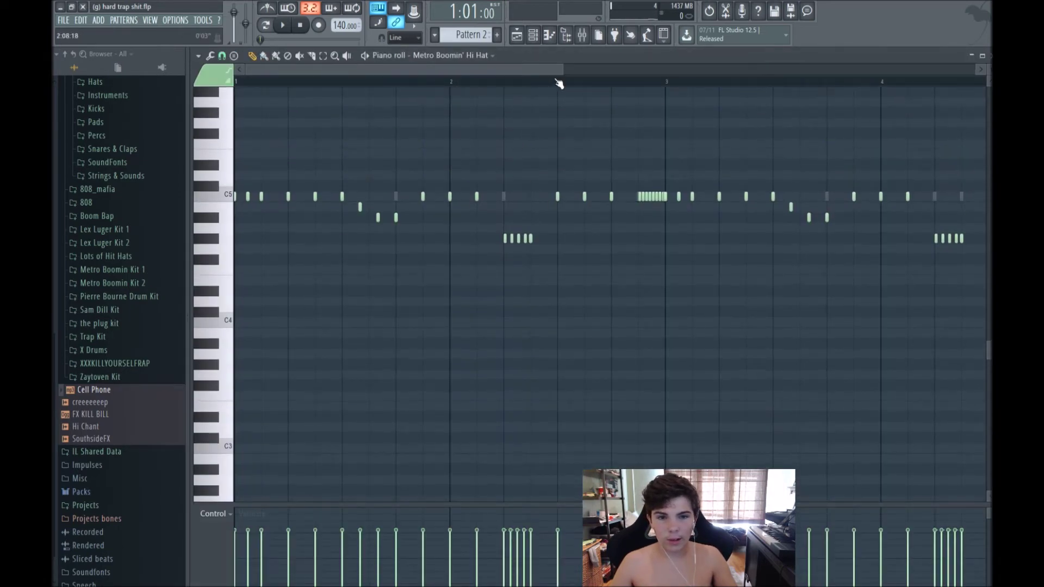
# Zoom out on the hi-hat piano roll, preview the pattern, and switch back to the Playlist
pyautogui.scroll(-2, 558, 83)
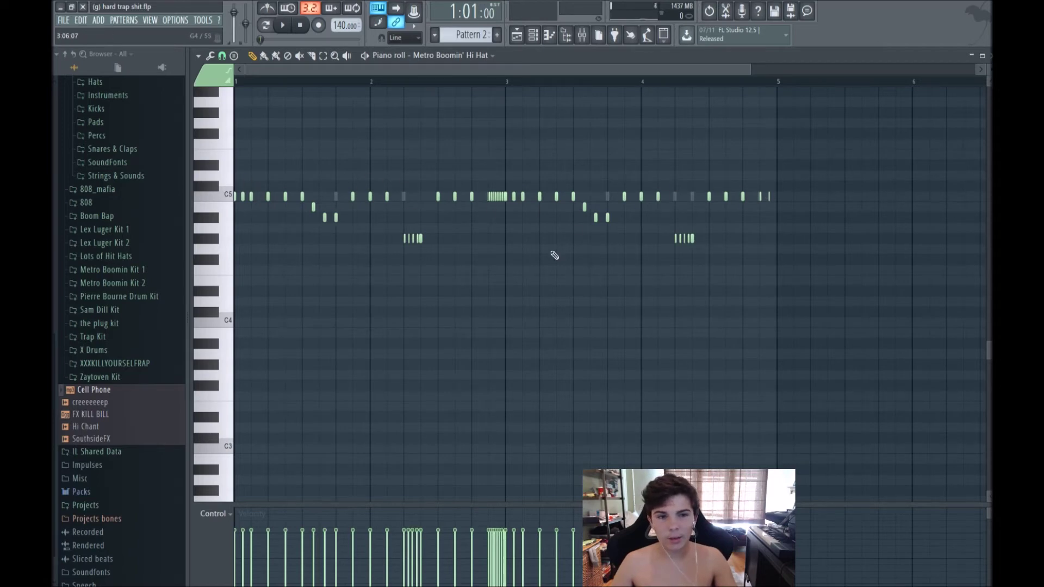
pyautogui.click(372, 54)
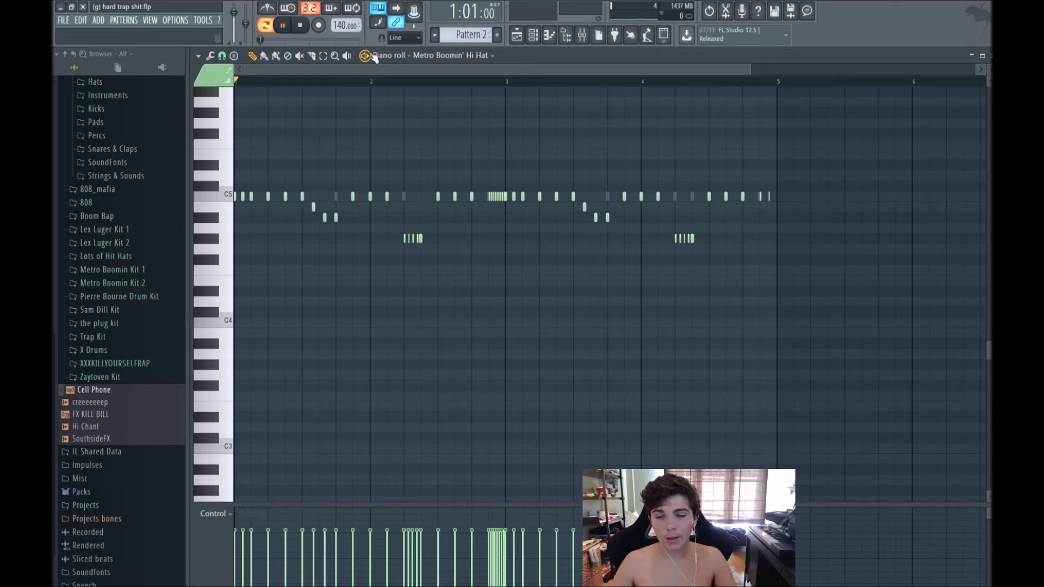
pyautogui.click(516, 35)
pyautogui.press('space')
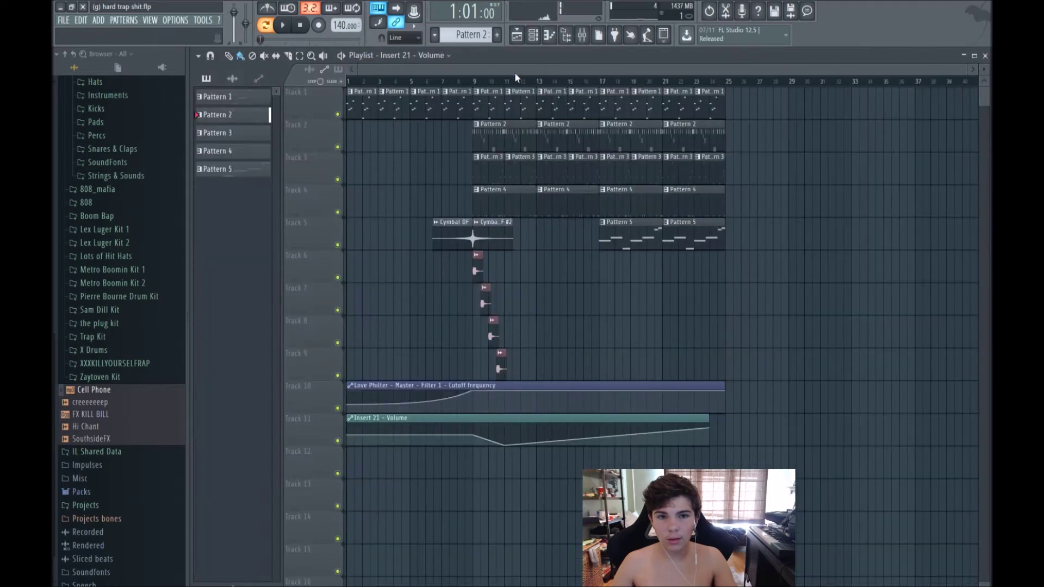
pyautogui.click(521, 80)
pyautogui.click(533, 34)
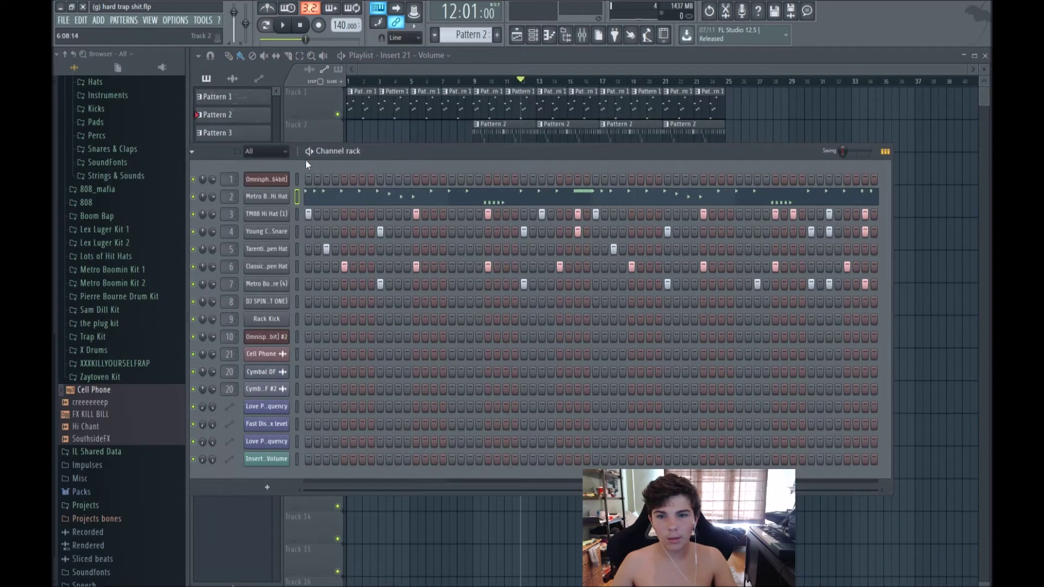
pyautogui.press('space')
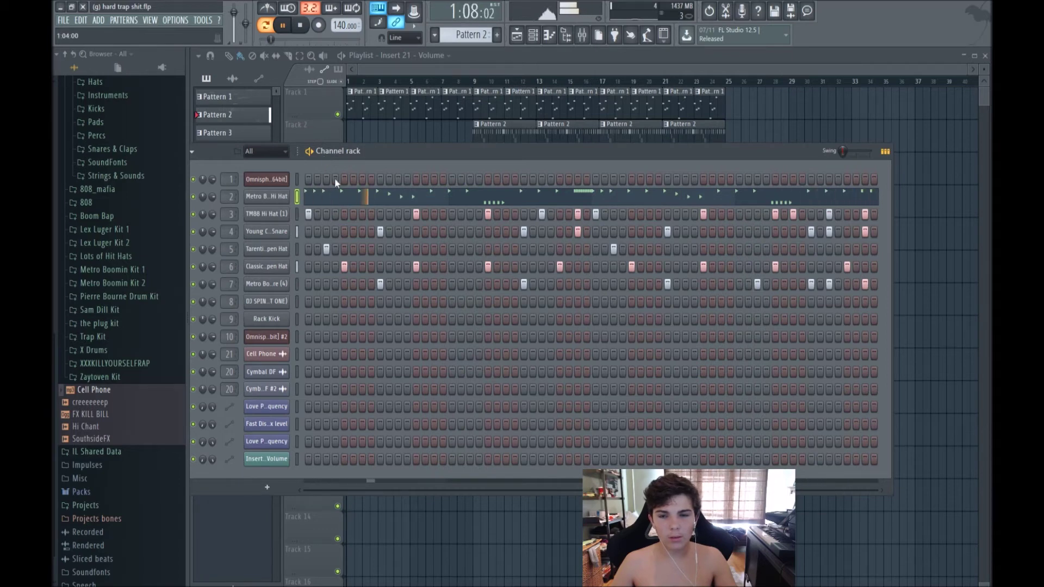
pyautogui.press('space')
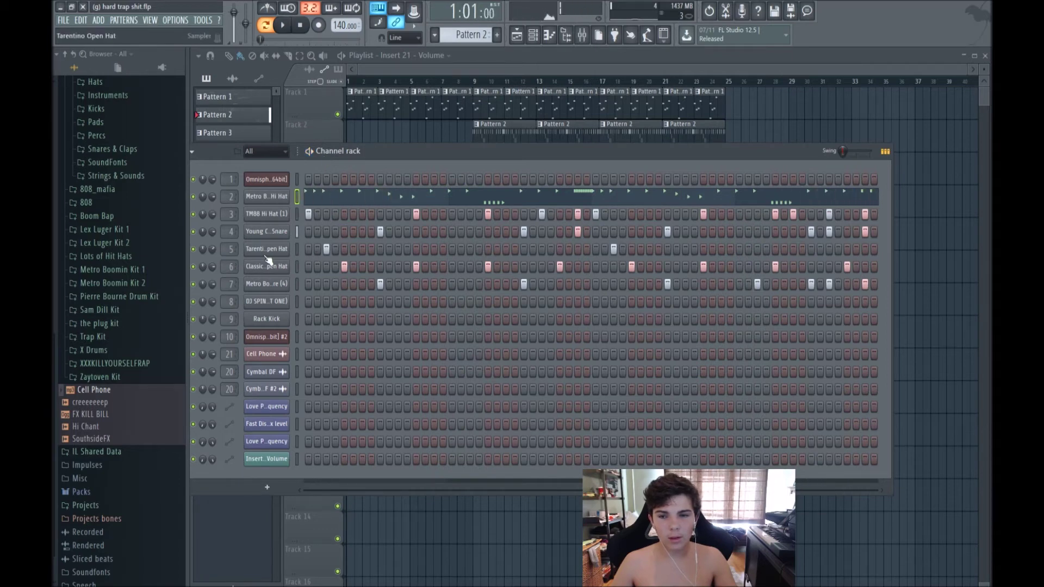
pyautogui.click(326, 249)
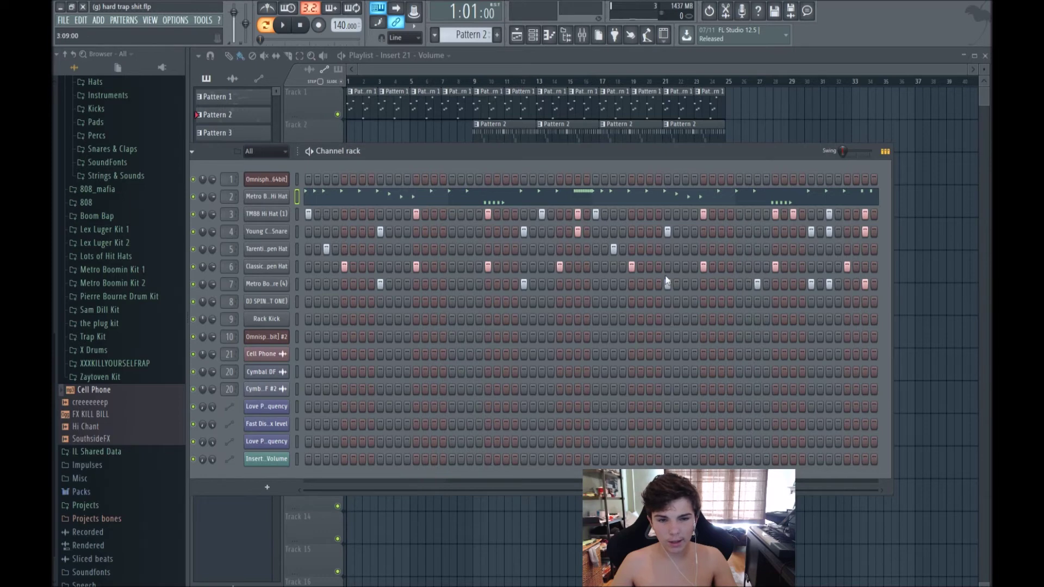
pyautogui.click(547, 53)
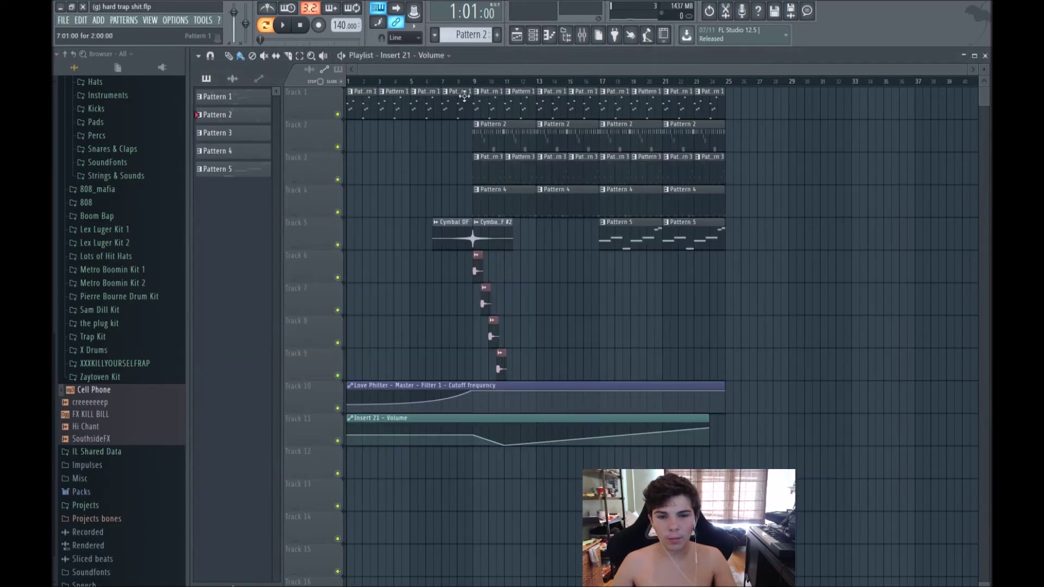
pyautogui.click(436, 37)
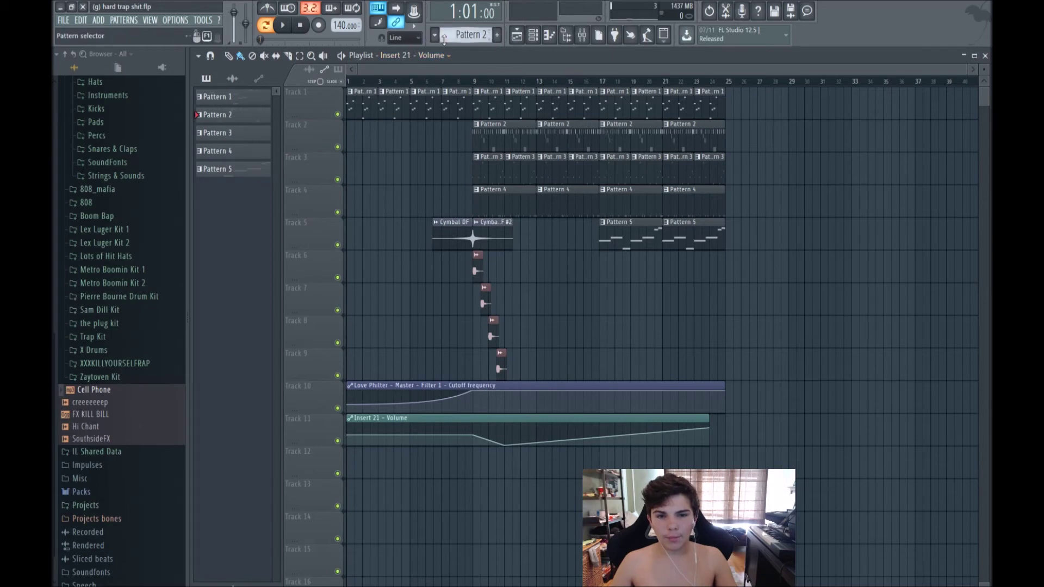
pyautogui.click(457, 70)
# Play Pattern 3's 808 from the Channel rack, then hide the rack and stop playback
pyautogui.click(533, 37)
pyautogui.press('space')
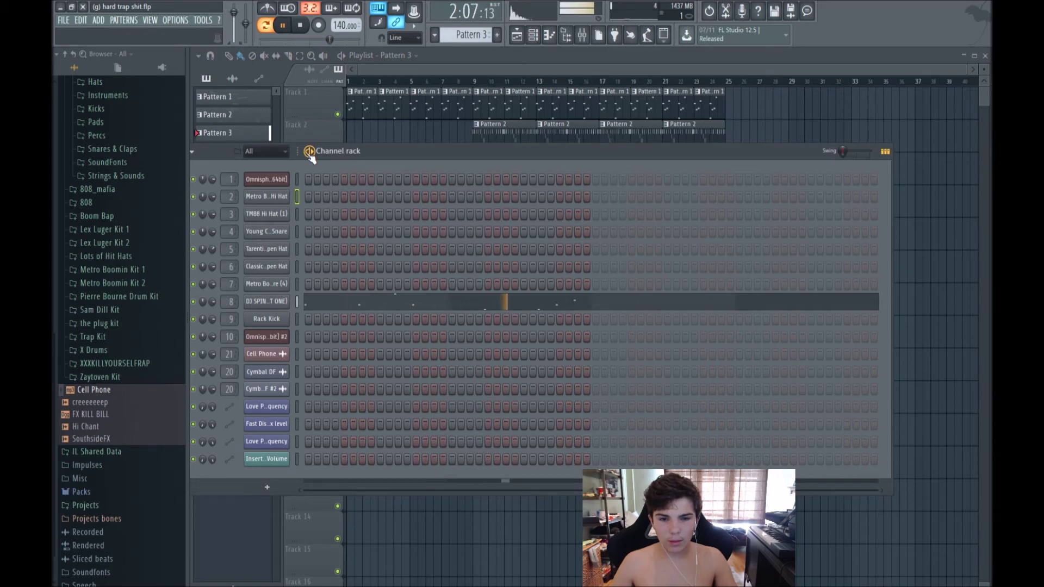
pyautogui.click(493, 53)
pyautogui.press('space')
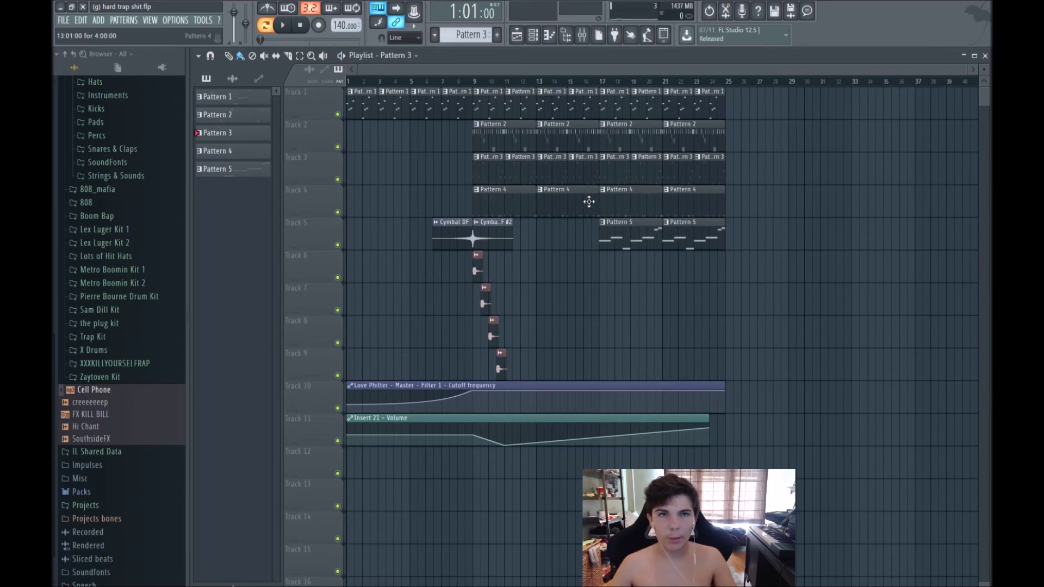
pyautogui.click(474, 81)
pyautogui.rightClick(337, 212)
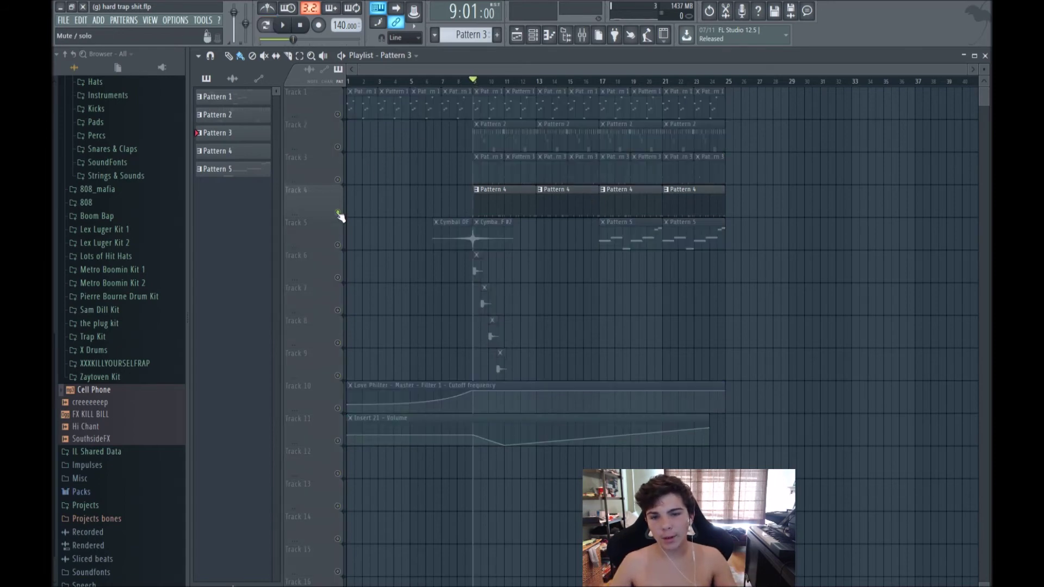
pyautogui.press('space')
pyautogui.click(338, 408)
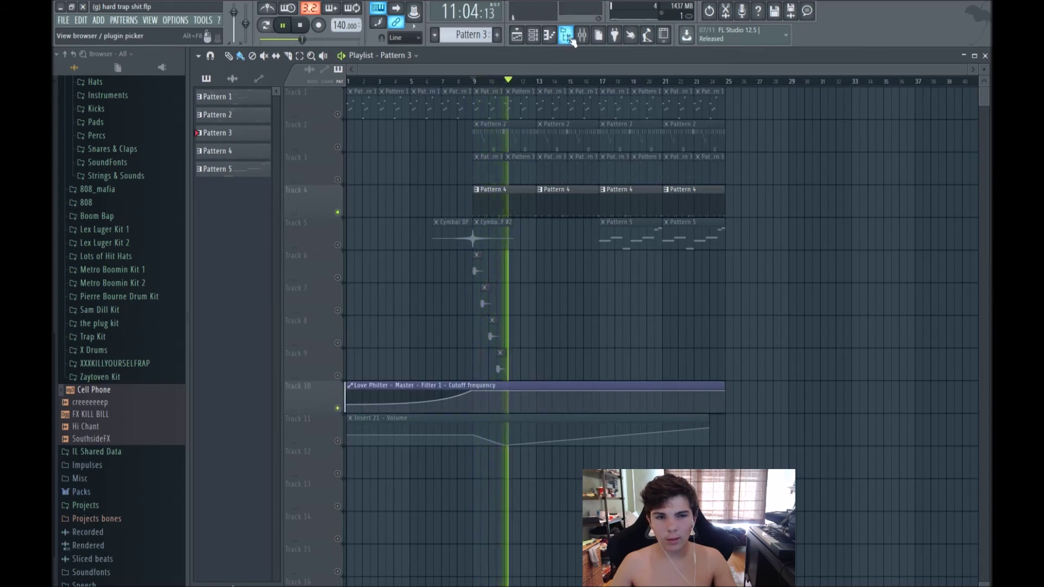
pyautogui.rightClick(337, 115)
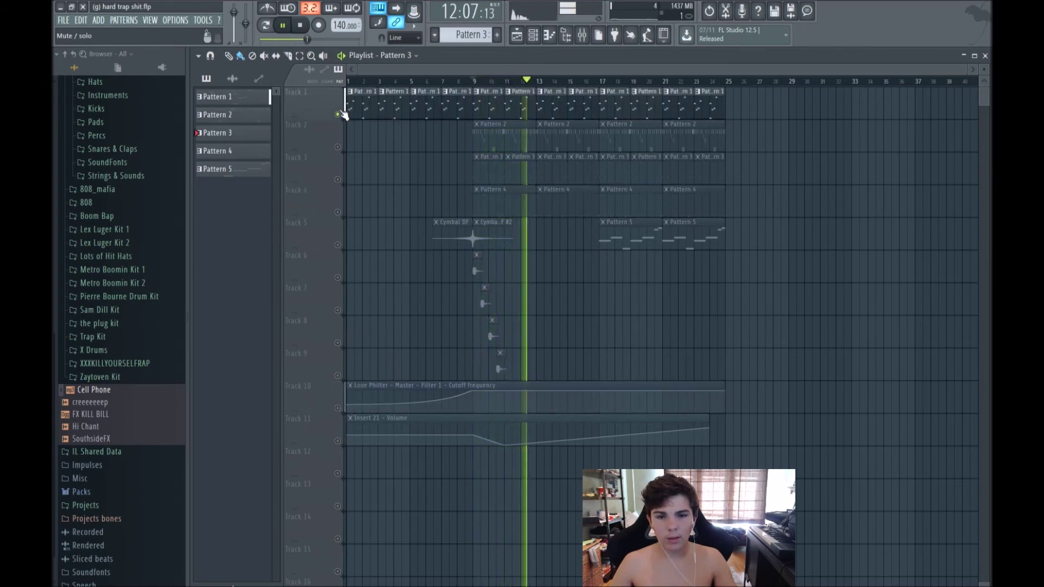
pyautogui.rightClick(338, 114)
pyautogui.press('space')
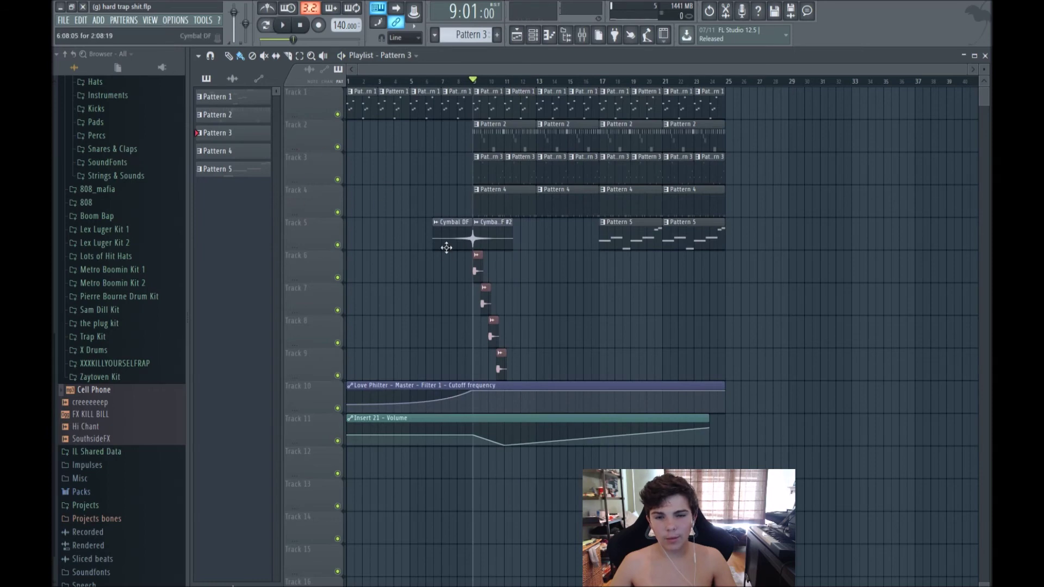
pyautogui.rightClick(338, 279)
pyautogui.press('space')
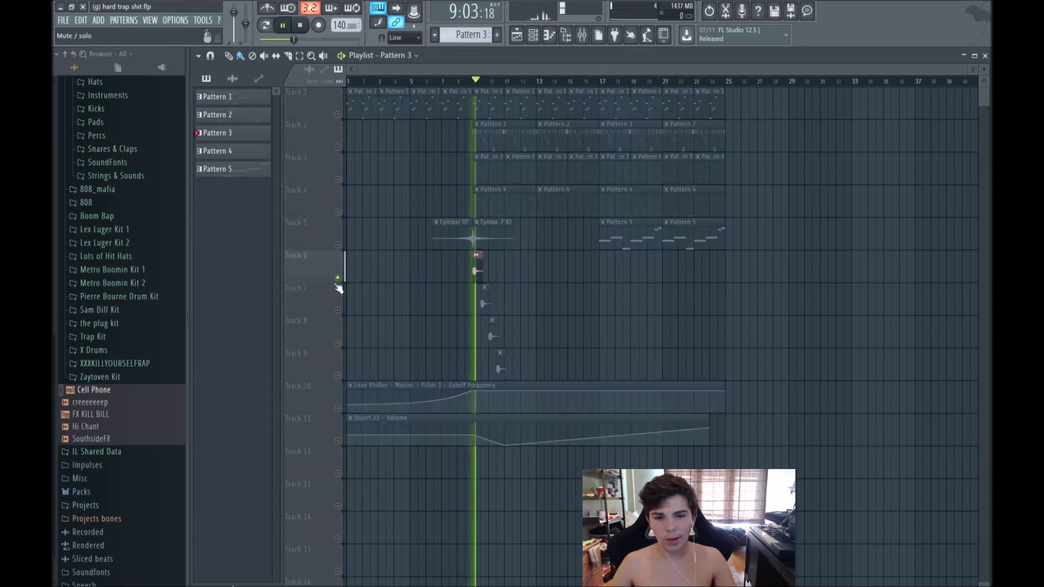
pyautogui.rightClick(337, 278)
pyautogui.press('space')
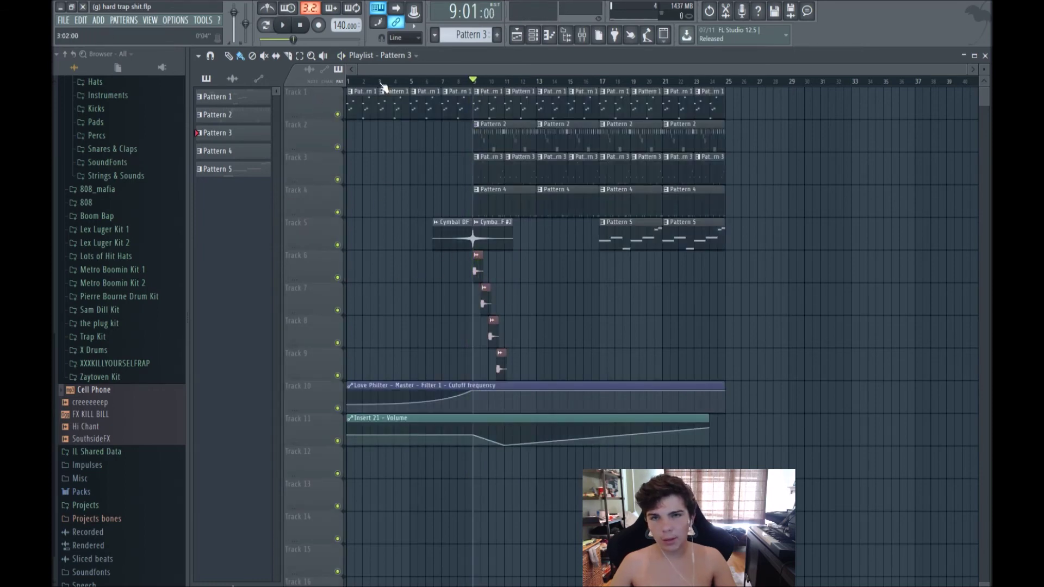
pyautogui.moveTo(384, 81); pyautogui.dragTo(348, 82)
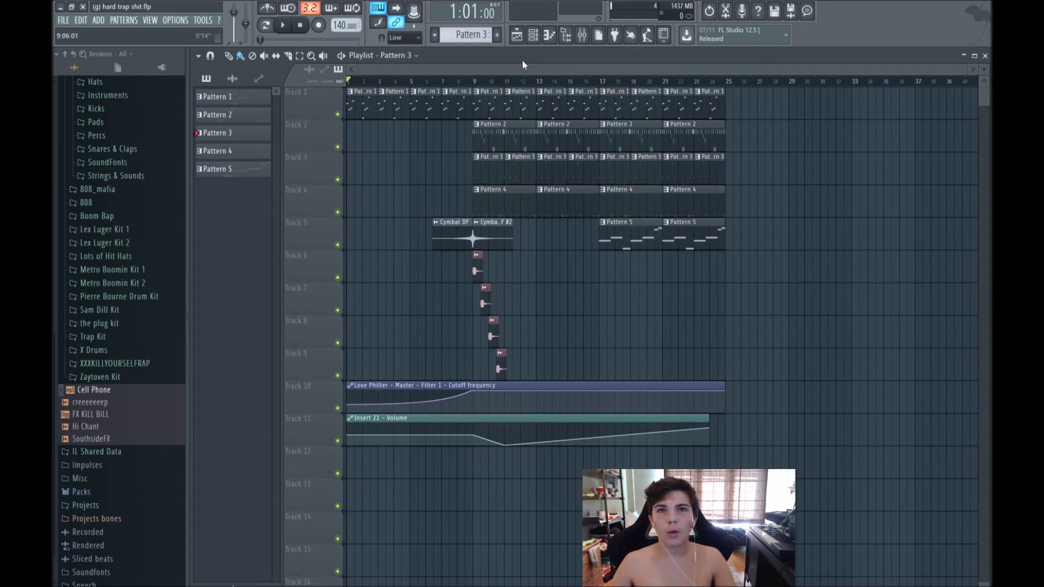
pyautogui.press('space')
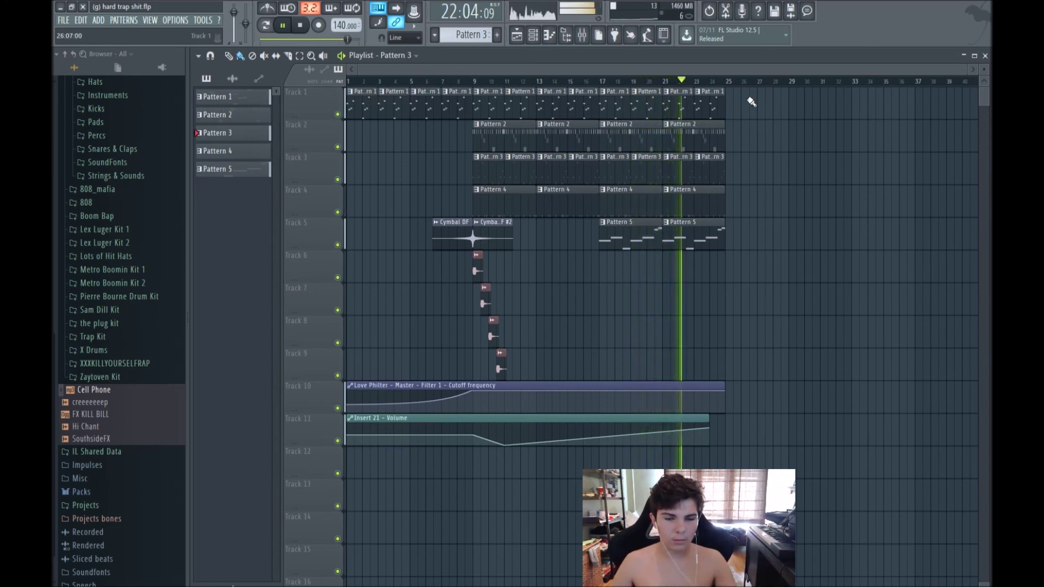
pyautogui.press('space')
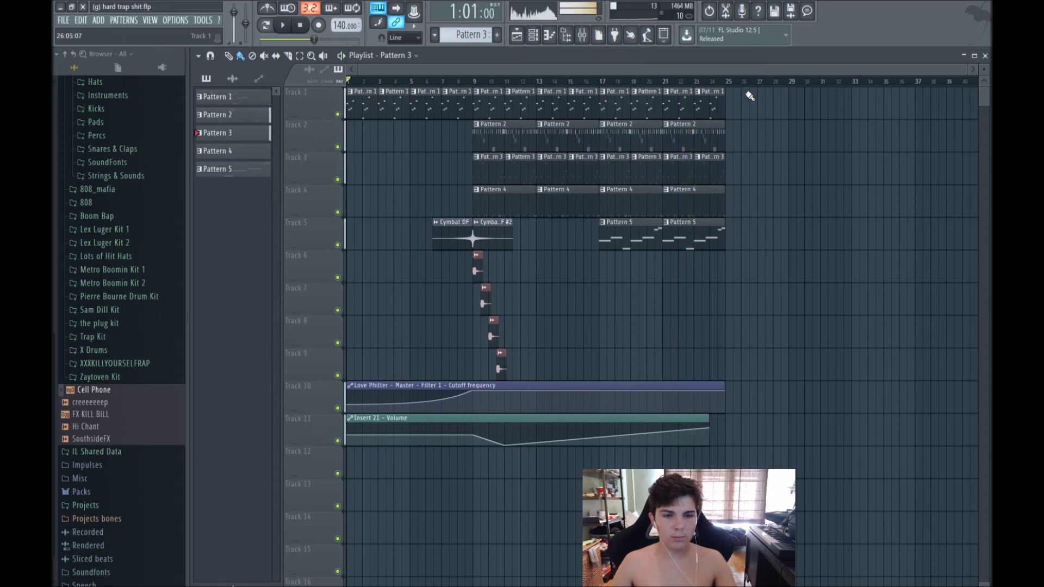